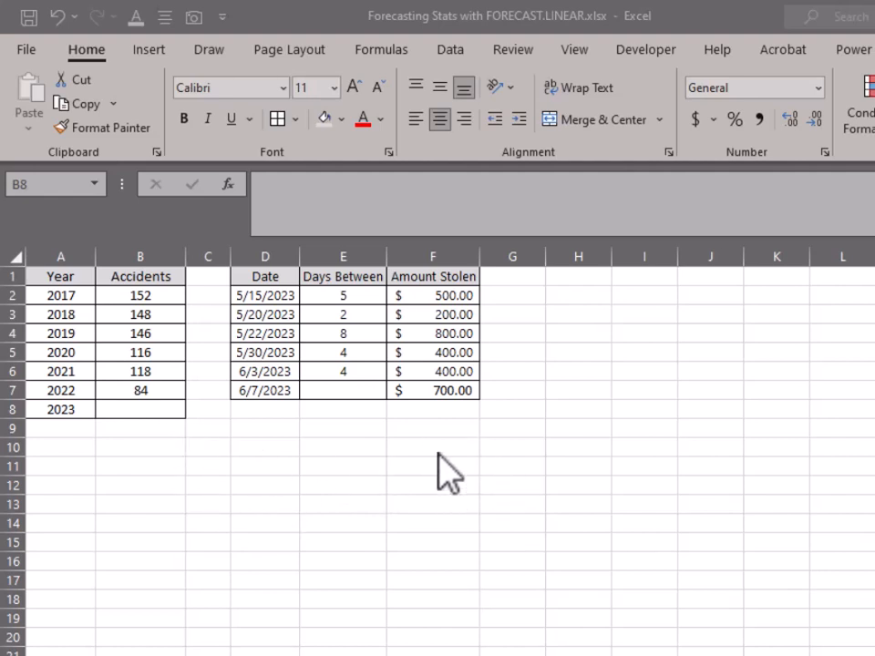
Forecast the 2023 accidents in cell B8 with the formula =FORECAST(A8,B2:B7,A2:A7)
left_click(137, 411)
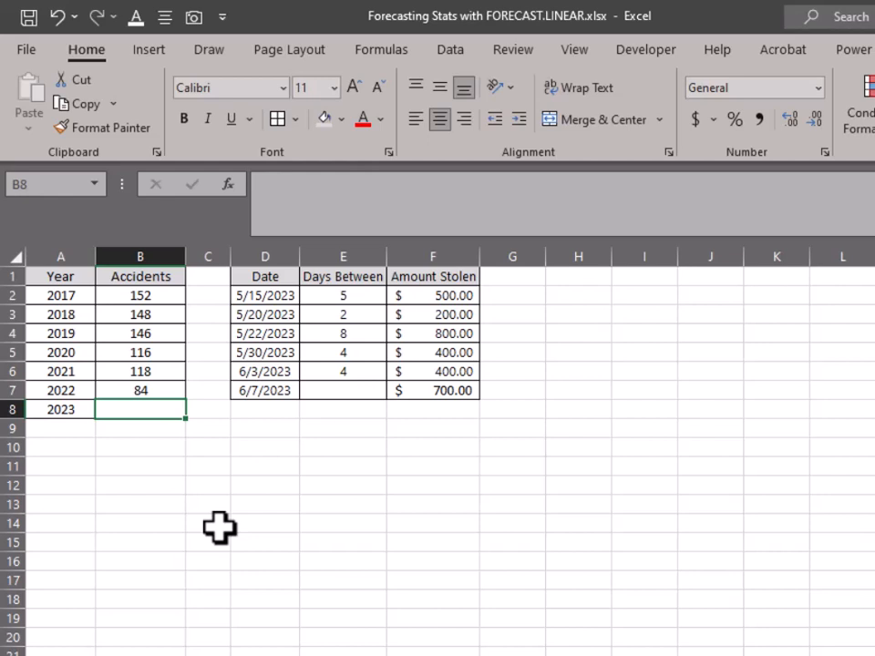
type("=")
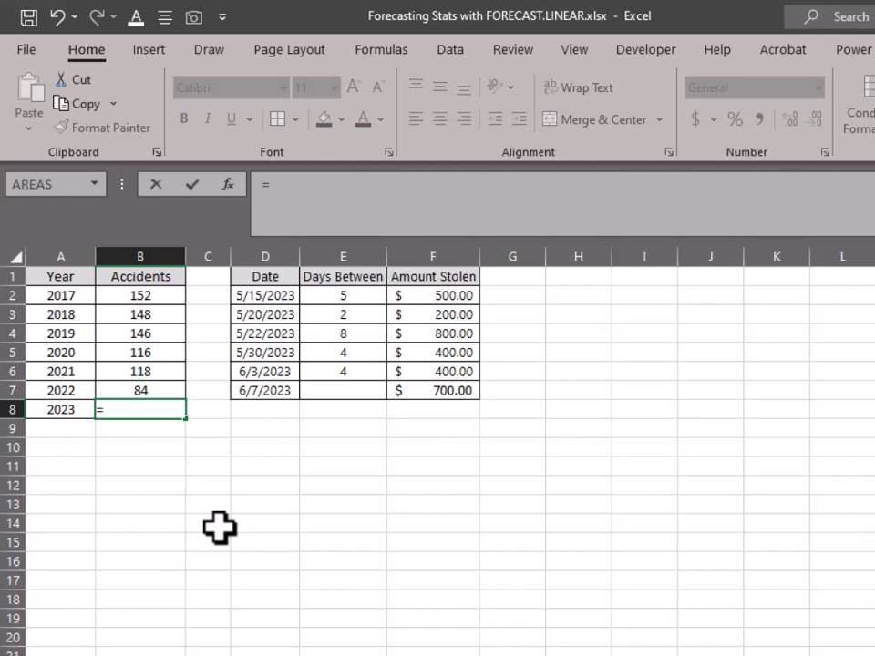
type("for")
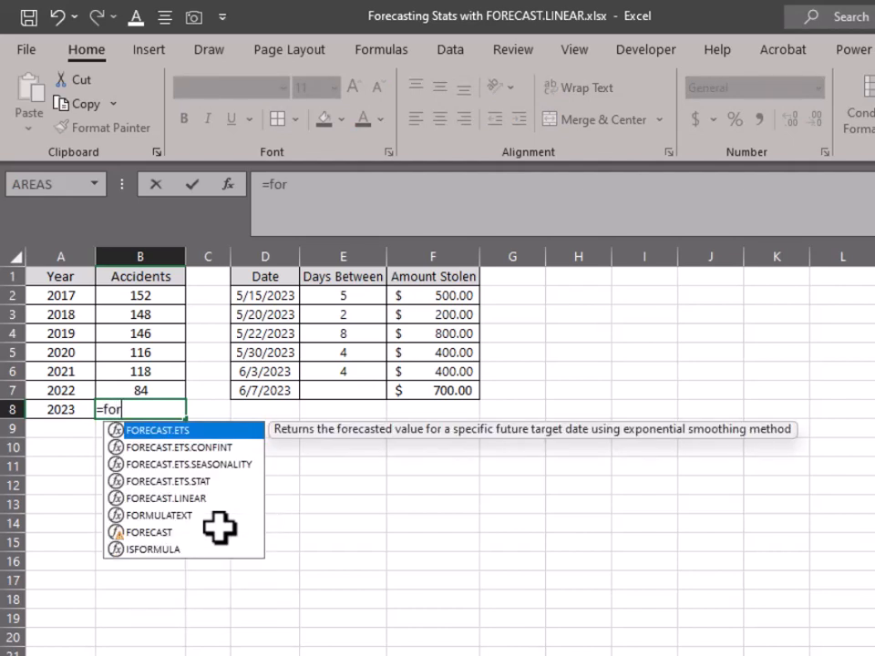
type("e")
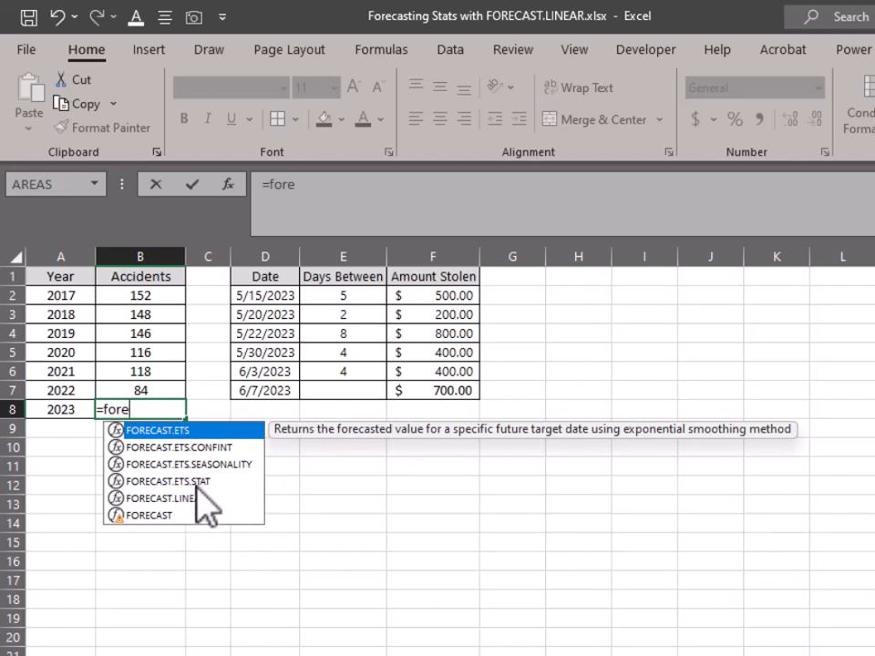
left_click(151, 516)
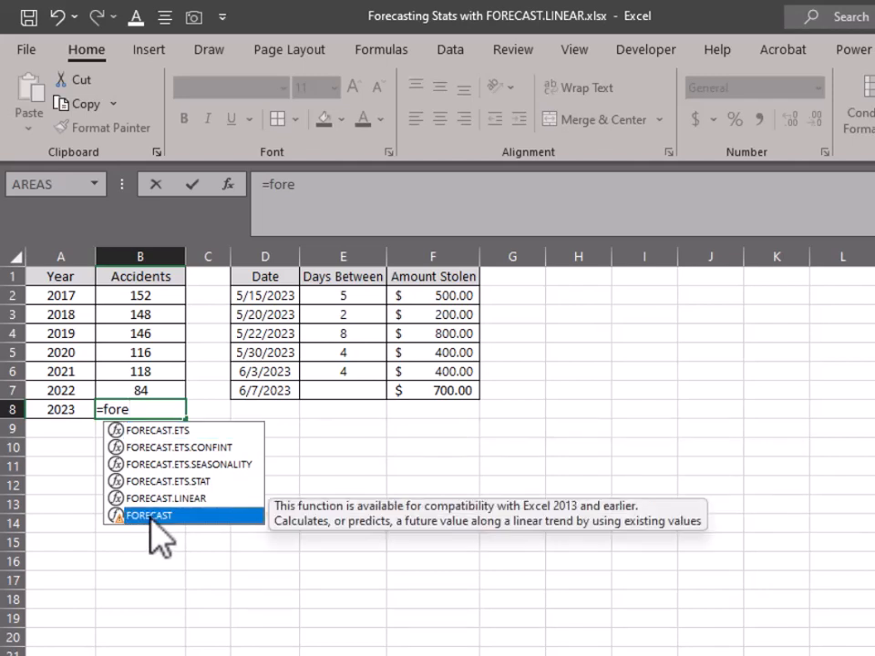
left_click(152, 504)
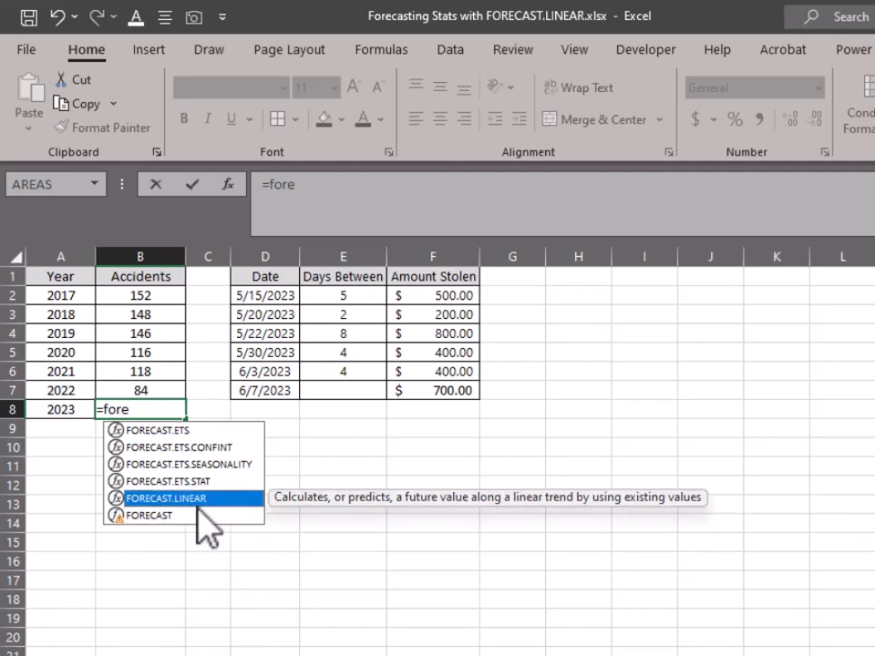
left_click(162, 515)
double_click(162, 516)
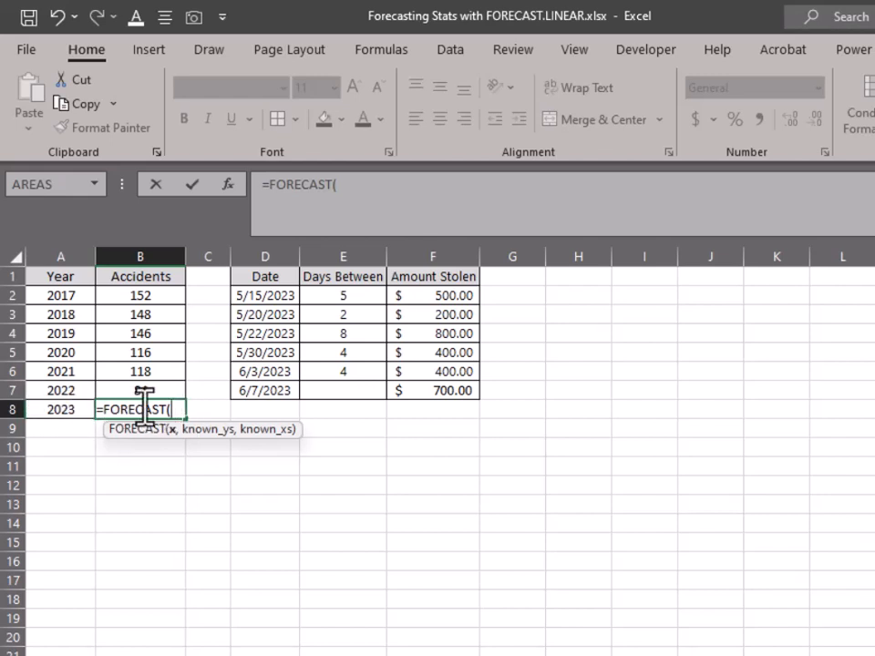
left_click(70, 410)
type(",")
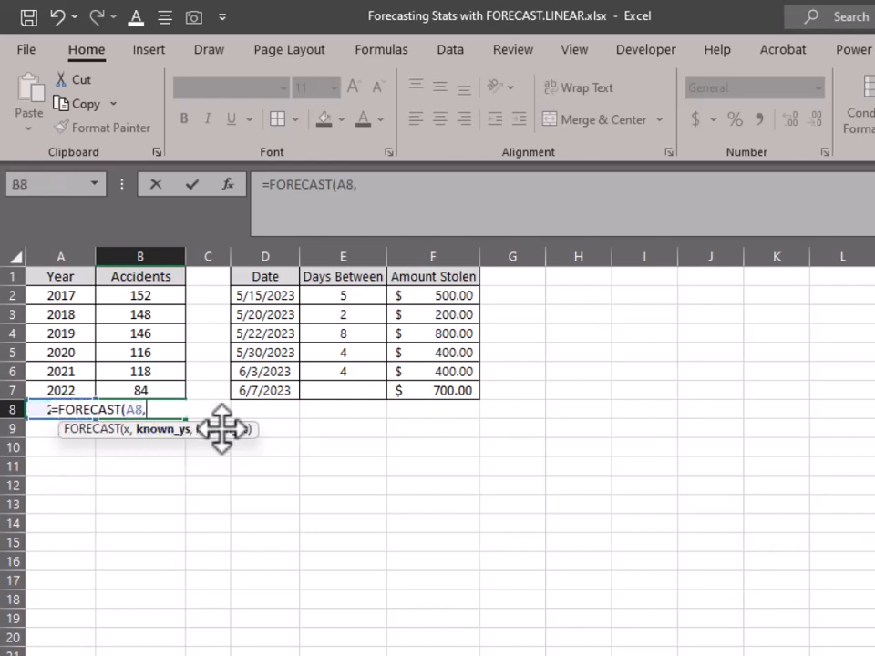
left_click_drag(161, 392, 156, 294)
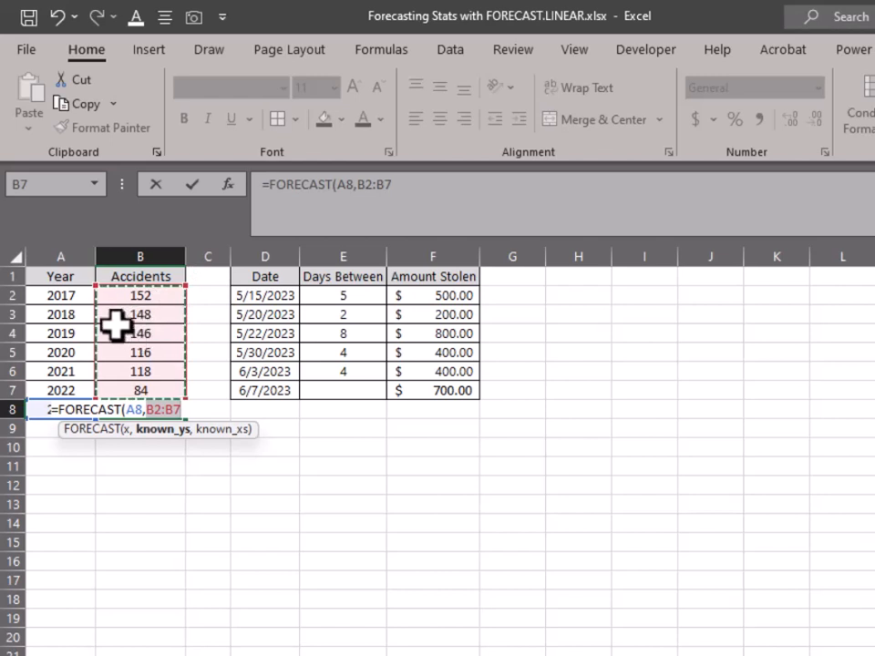
type(",")
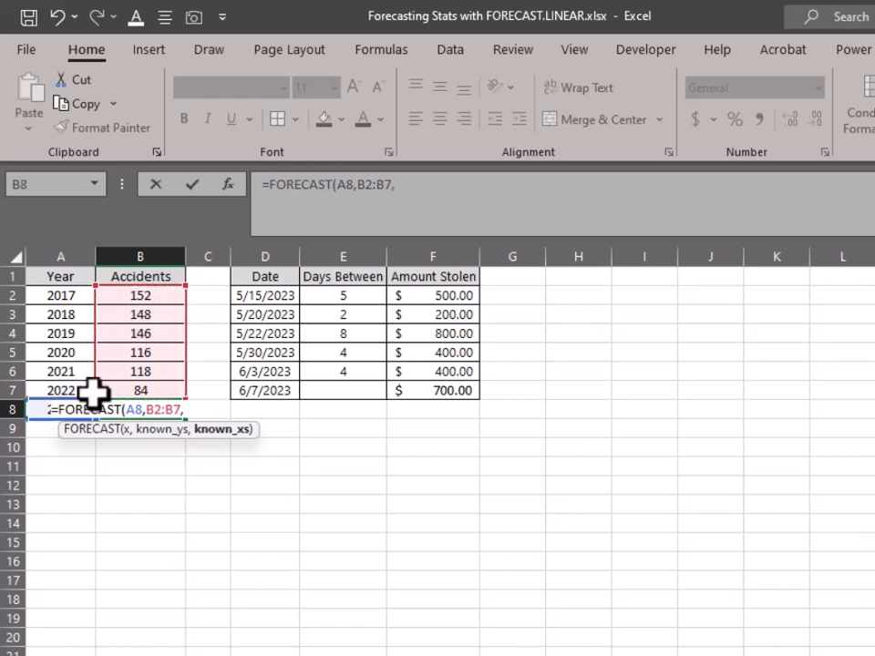
left_click_drag(72, 384, 68, 284)
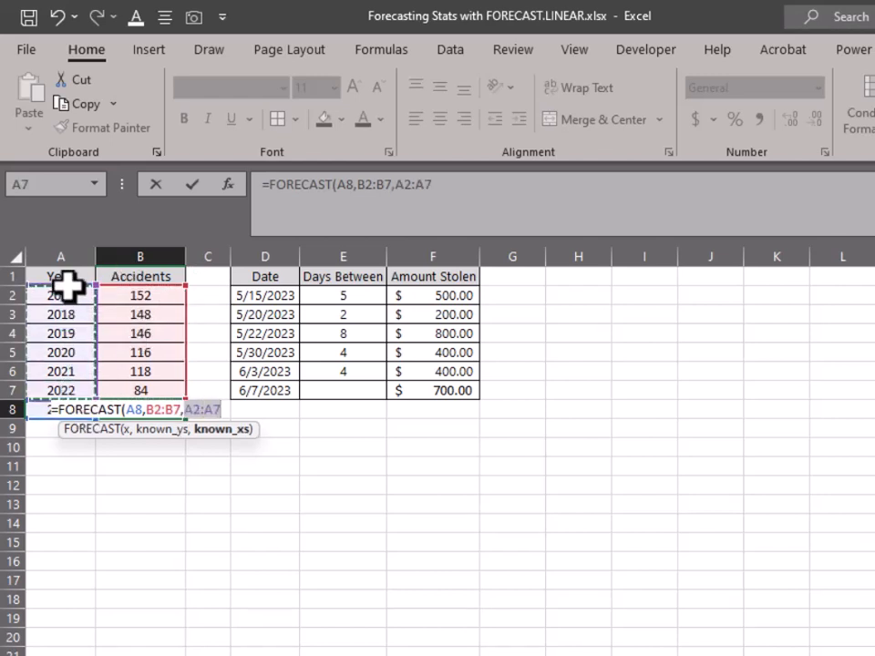
type(")")
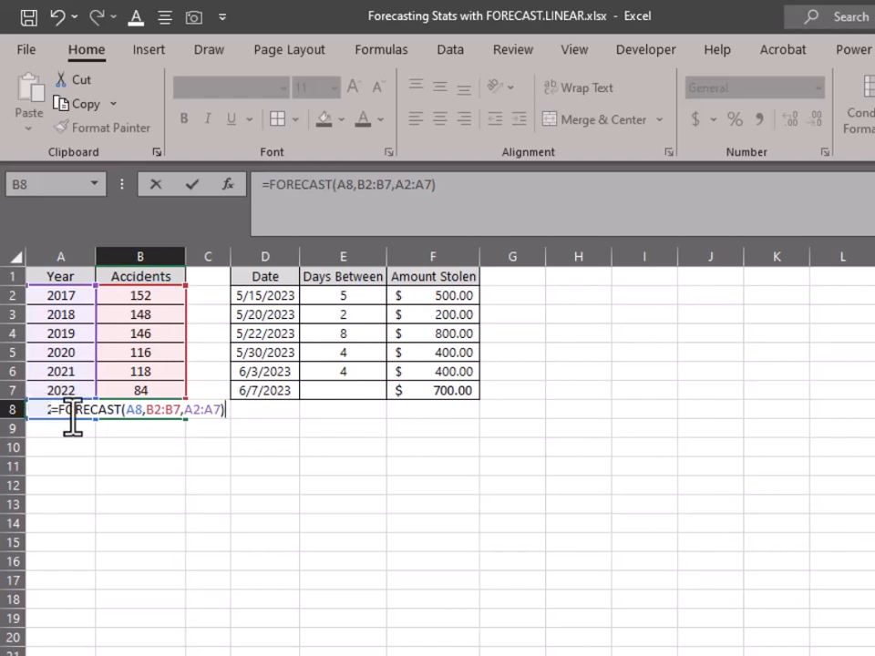
key("Return")
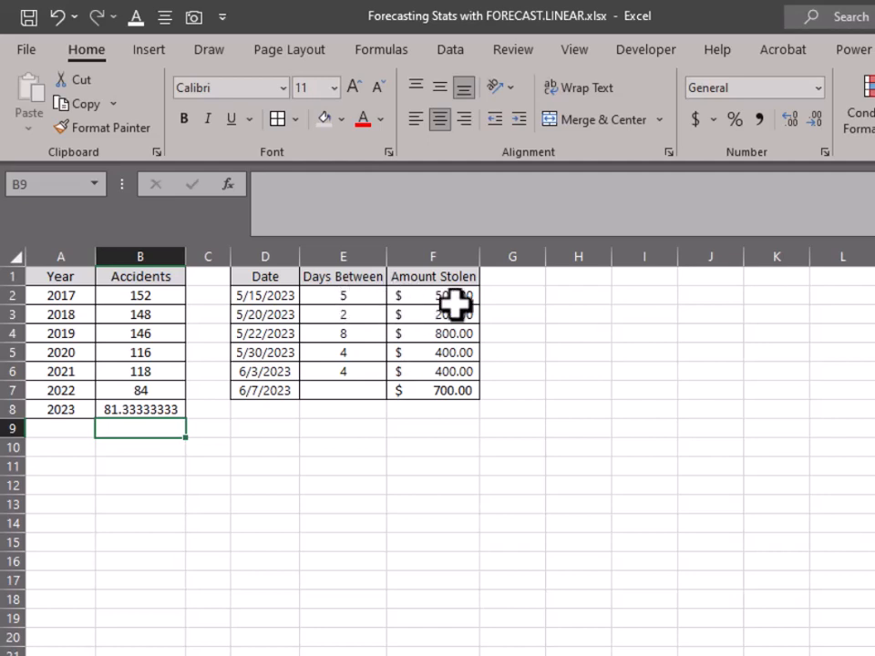
Forecast the days between thefts in cell E7 with the formula =FORECAST(F7,E2:E6,F2:F6)
left_click(339, 393)
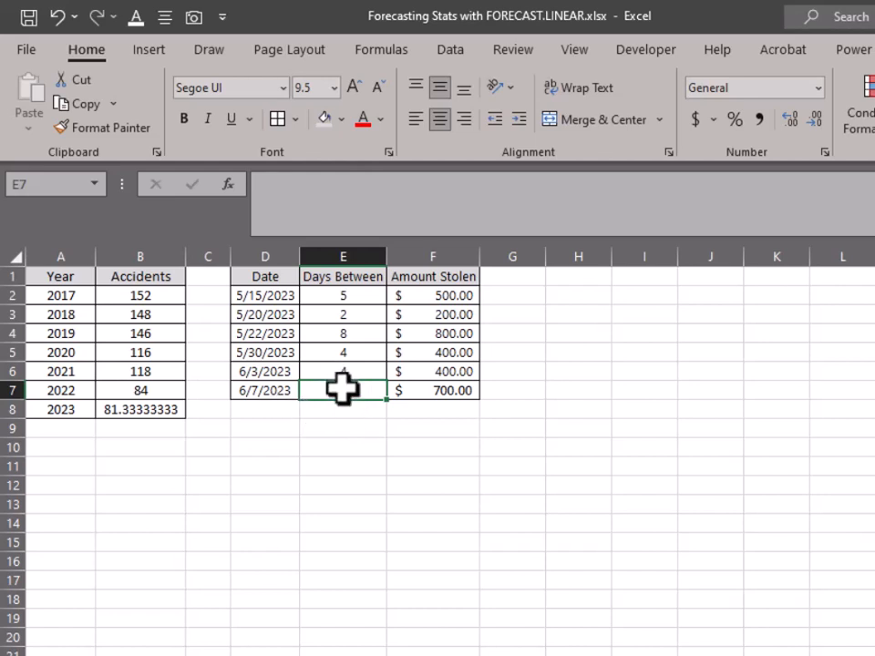
type("=fore")
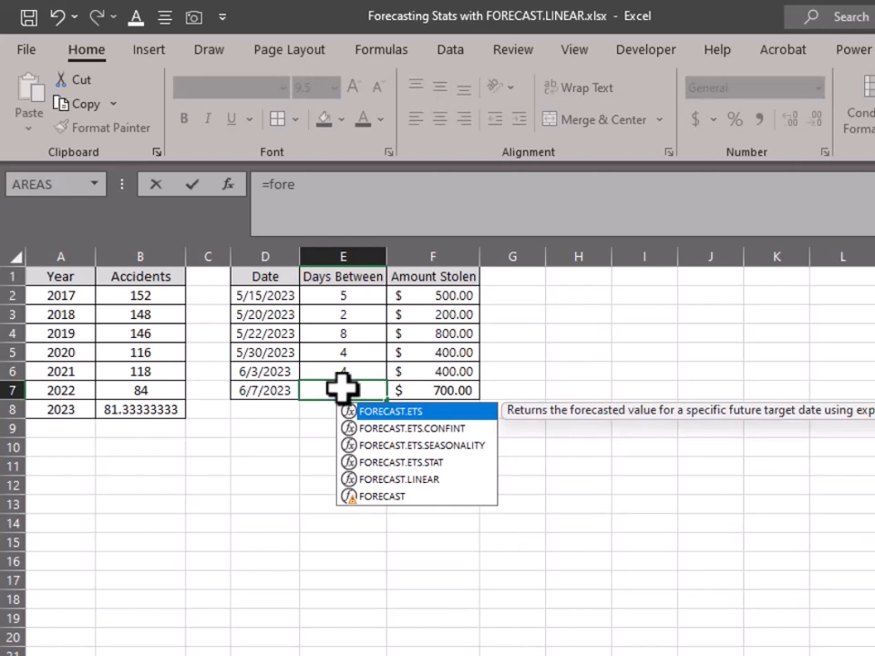
double_click(392, 496)
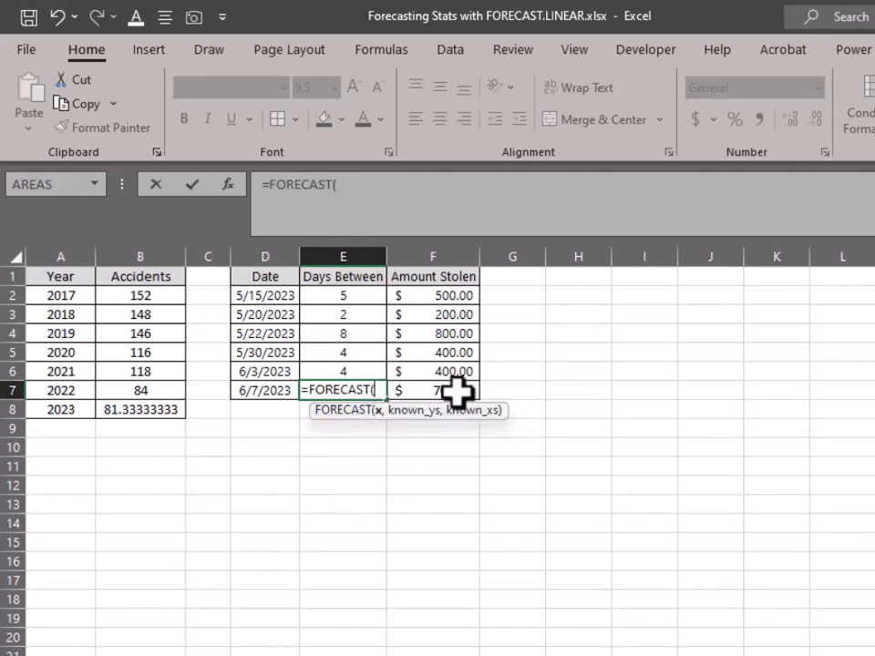
left_click(456, 390)
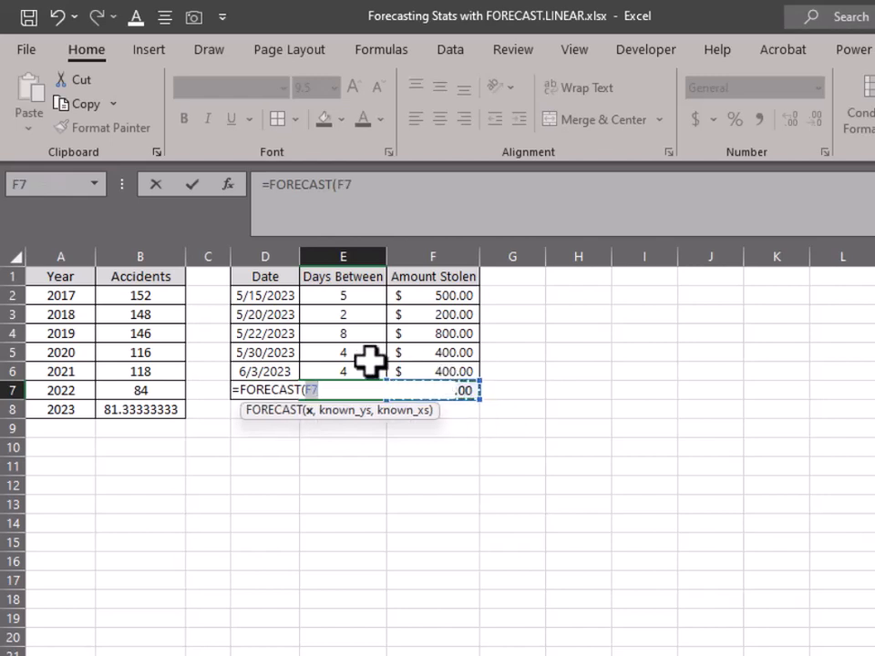
type(",")
left_click_drag(352, 370, 352, 293)
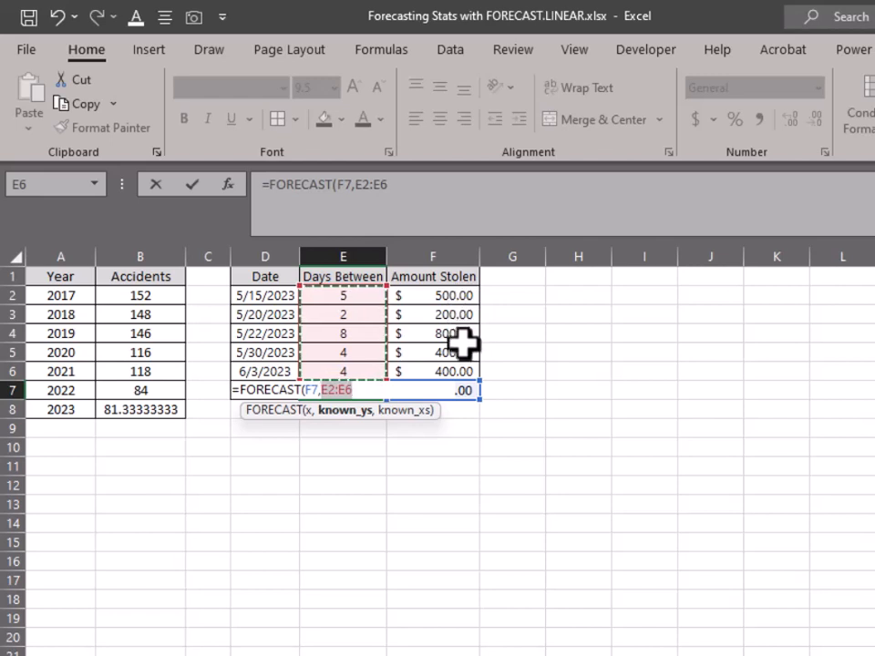
type(",")
left_click_drag(446, 371, 445, 297)
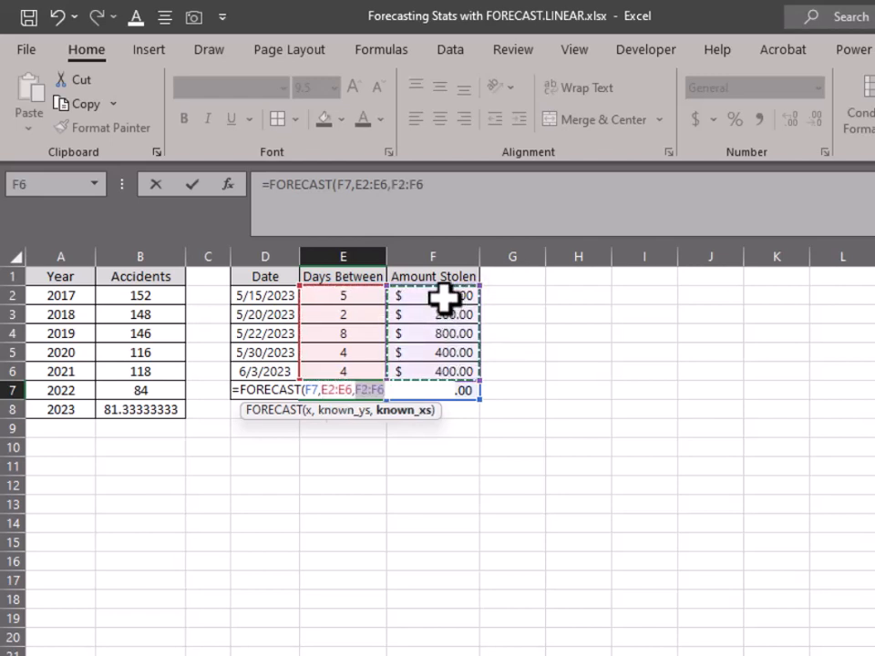
type(")")
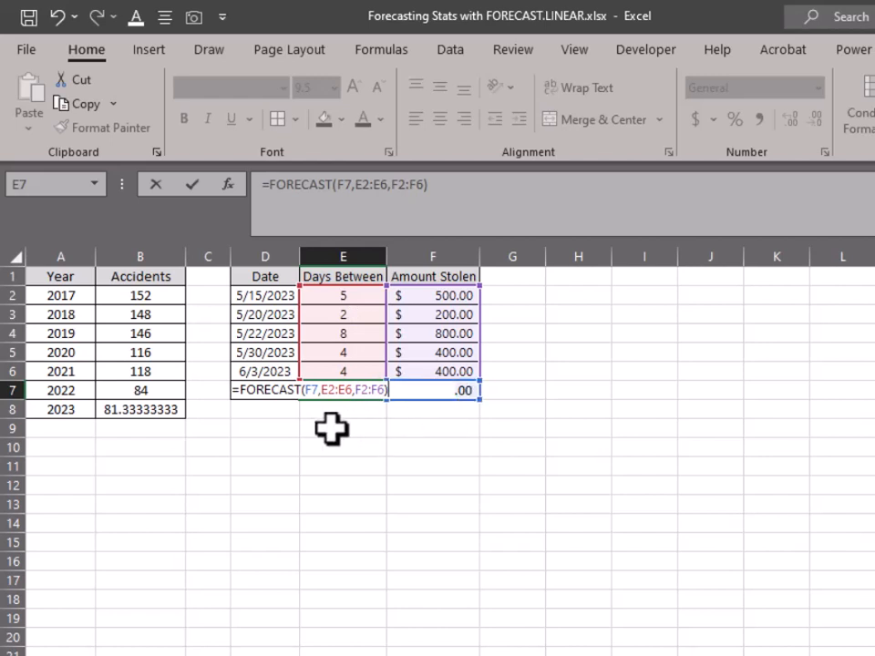
key("Return")
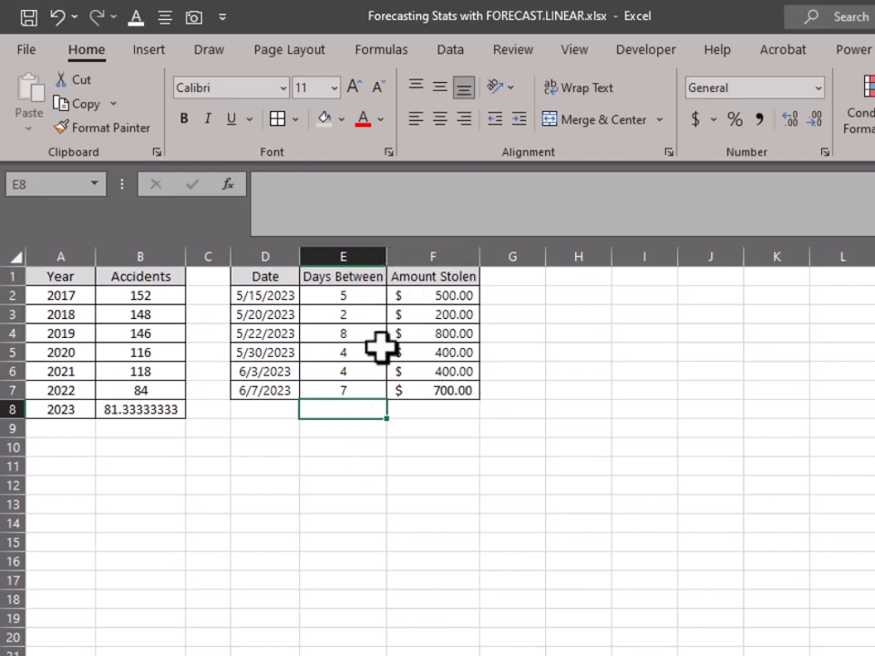
left_click(350, 386)
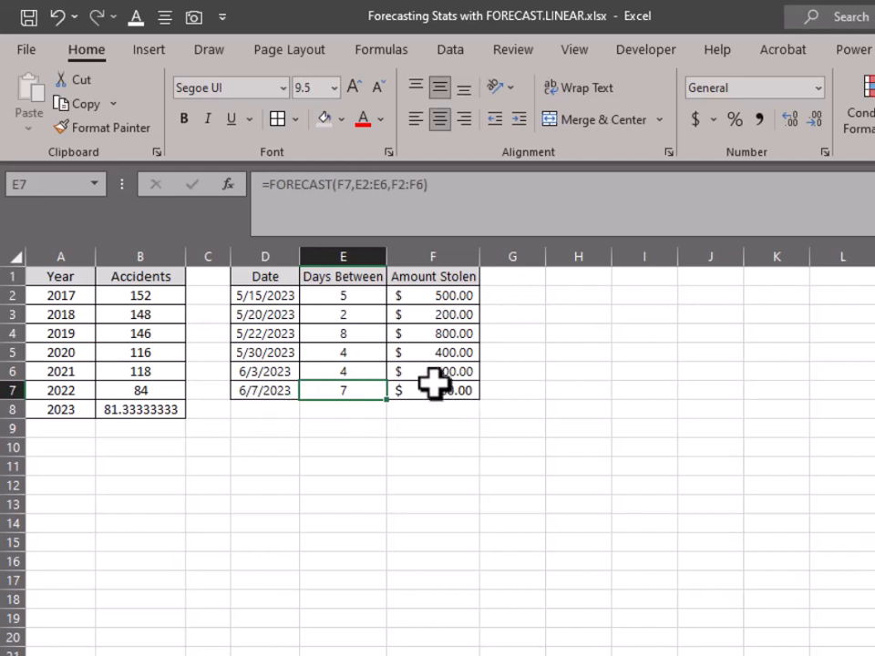
Calculate the next expected theft date in cell D8 by adding the forecast days to the last date with =D7+E7
left_click(274, 411)
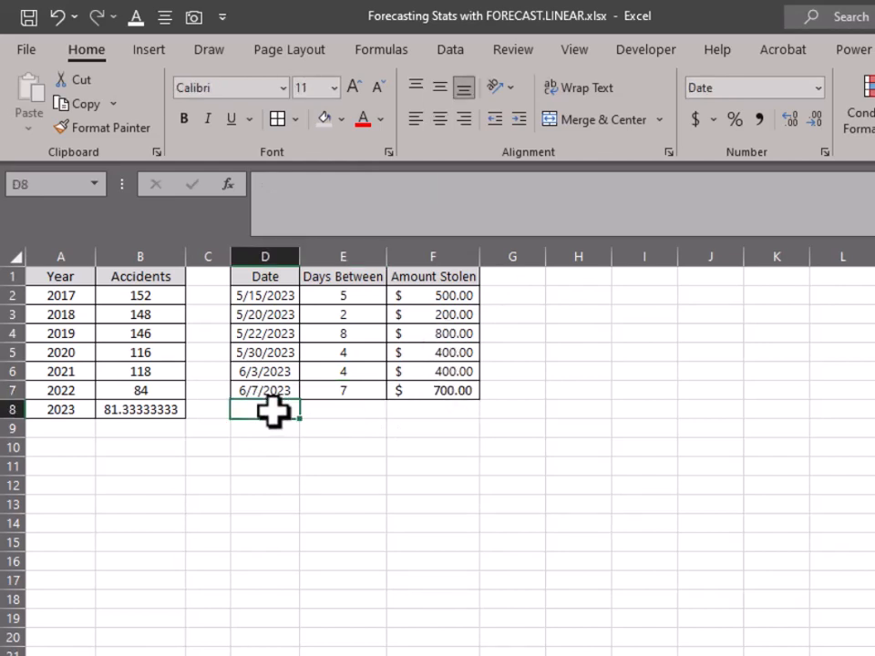
type("=")
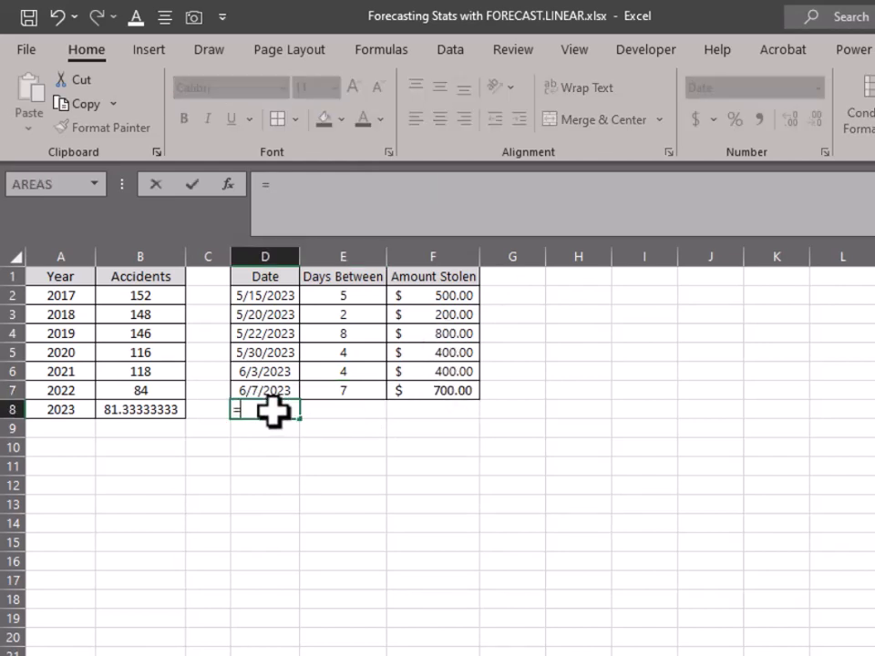
key("Up")
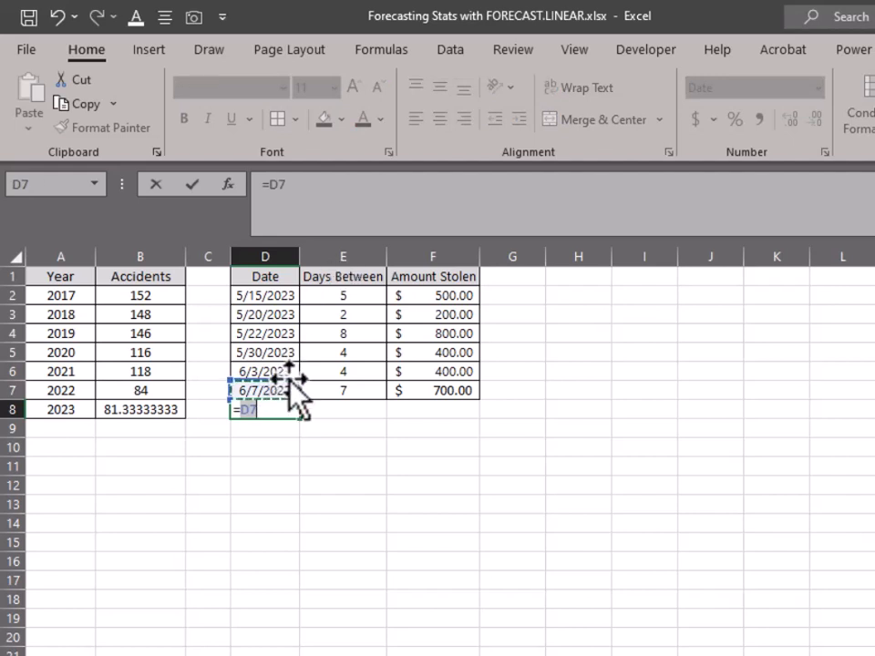
type("+")
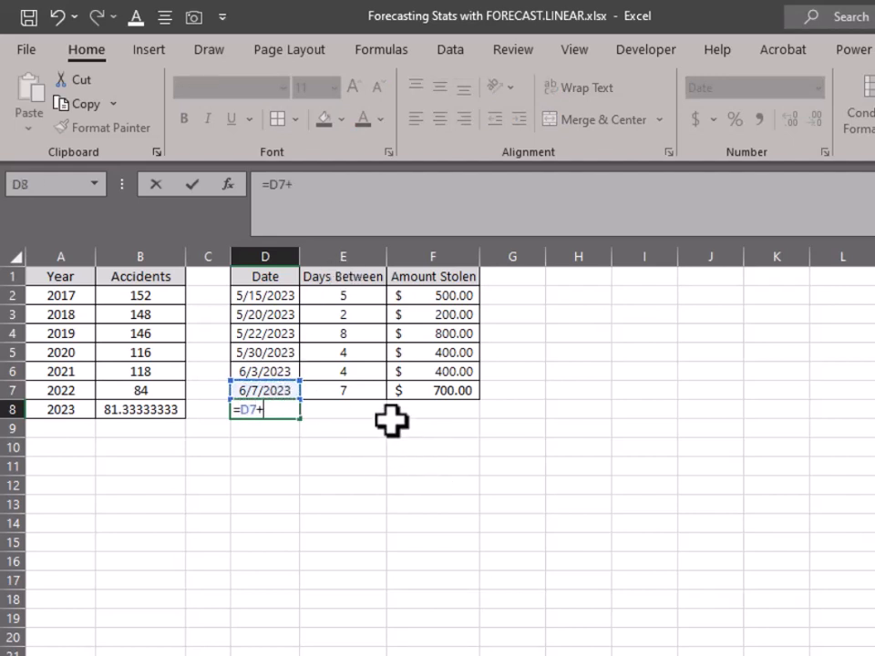
left_click(343, 386)
key("Return")
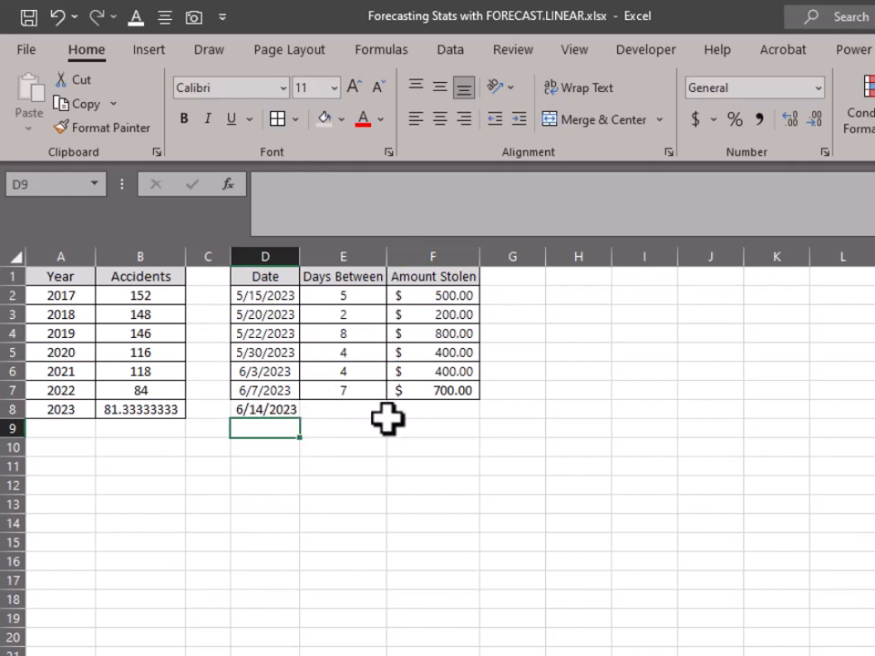
left_click(351, 394)
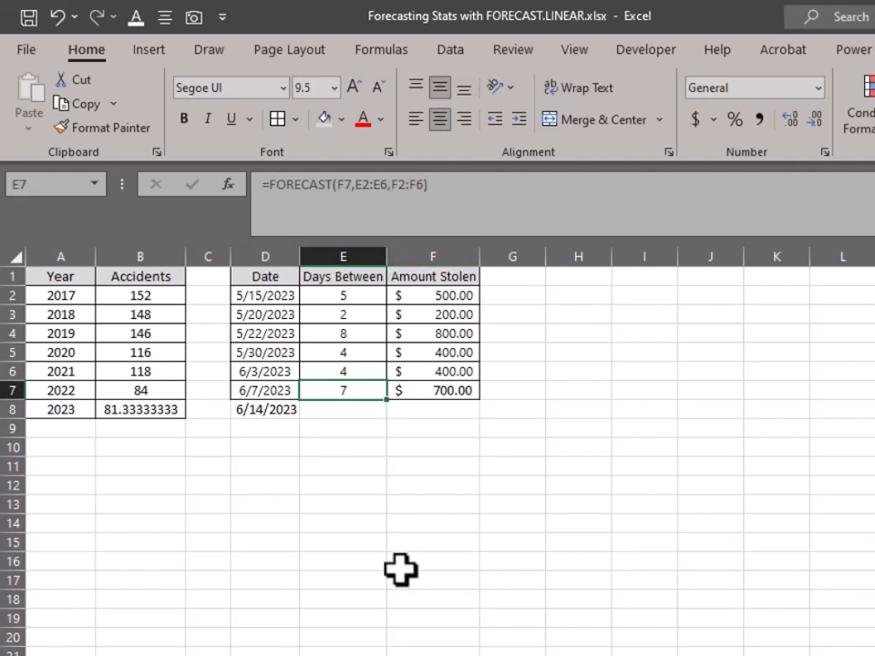